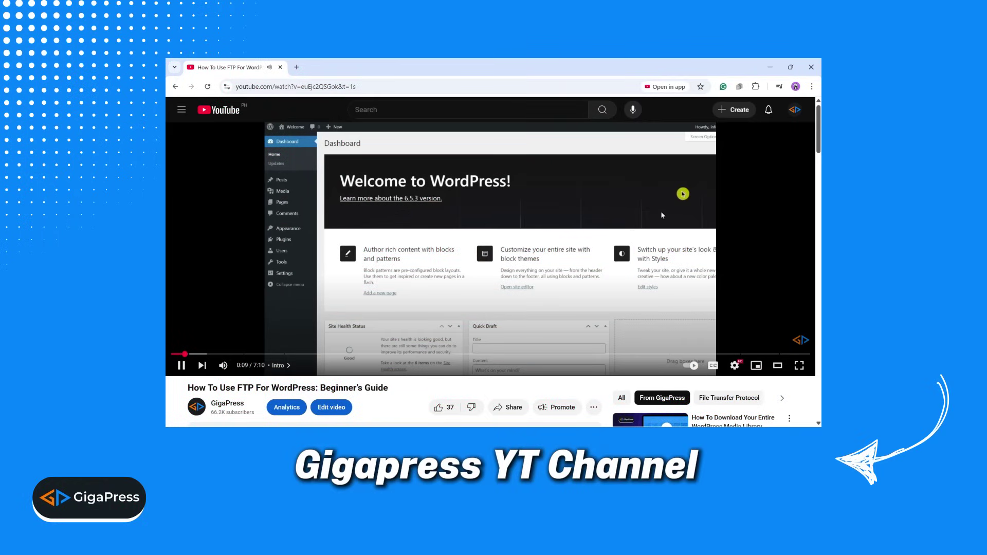
{"action": "left_click_drag", "start_coordinate": [817, 139], "coordinate": [819, 181]}
{"action": "scroll", "coordinate": [819, 181], "scroll_direction": "up", "scroll_amount": 2}
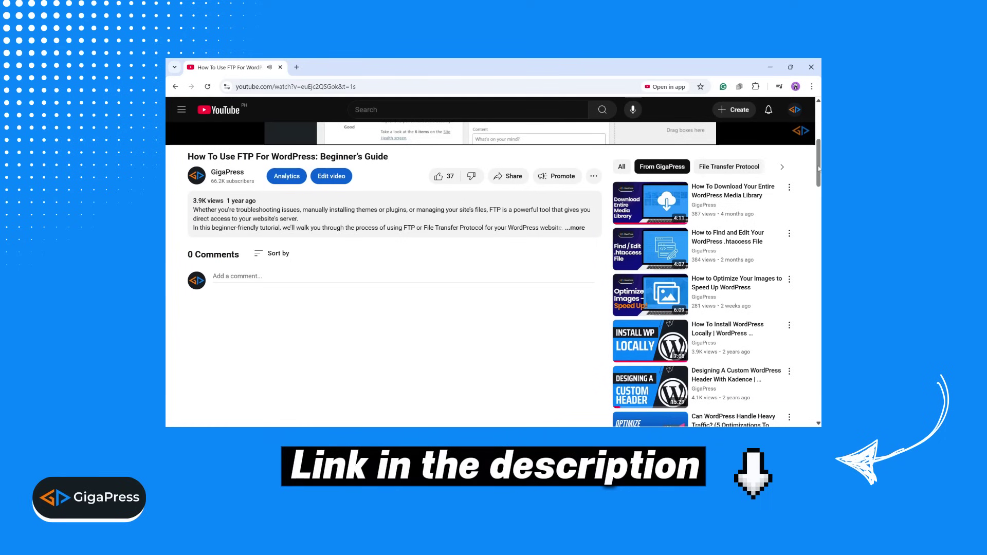
{"action": "scroll", "coordinate": [603, 178], "scroll_direction": "up", "scroll_amount": 3}
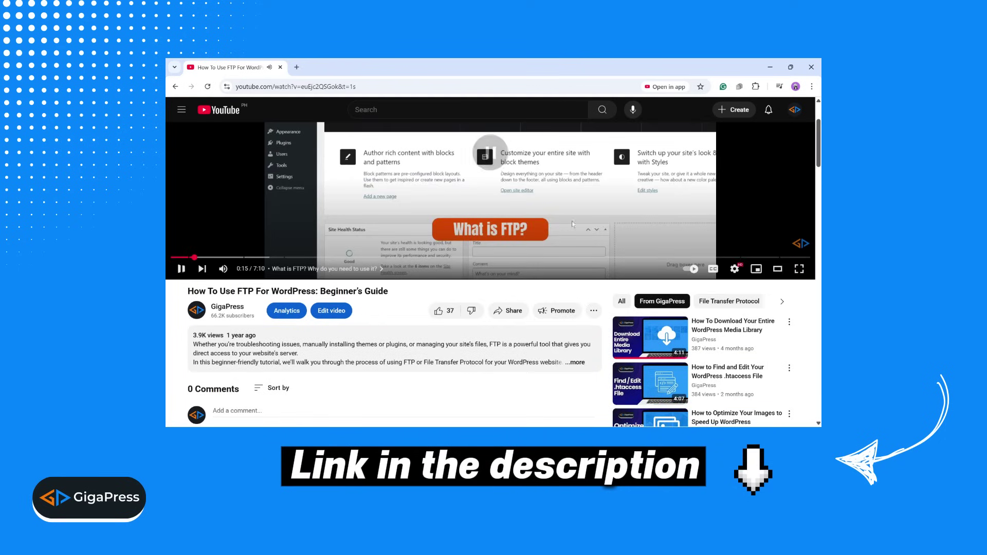
{"action": "scroll", "coordinate": [817, 144], "scroll_direction": "up", "scroll_amount": 2}
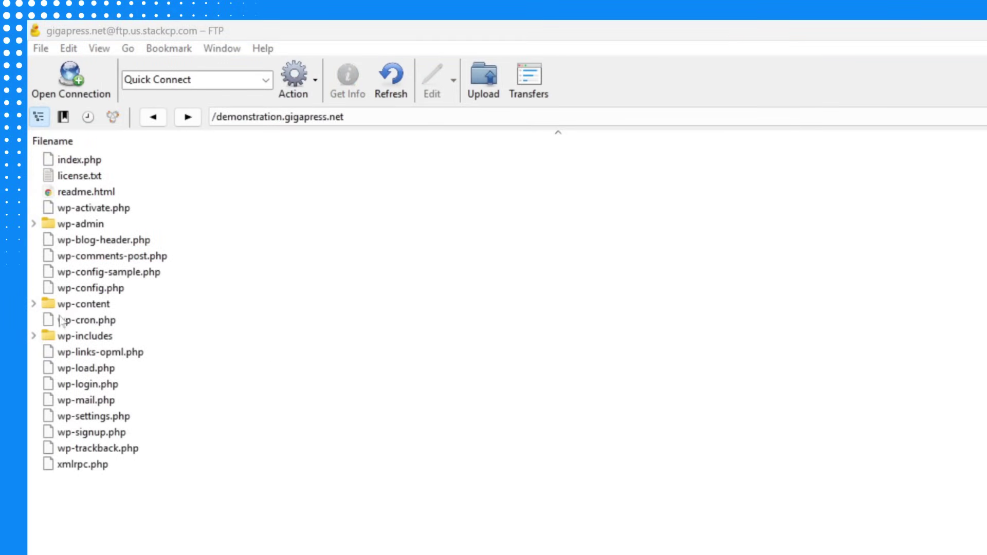
Step: Rename the plugins folder in wp-content to plugins-deactivated
{"action": "double_click", "coordinate": [73, 307]}
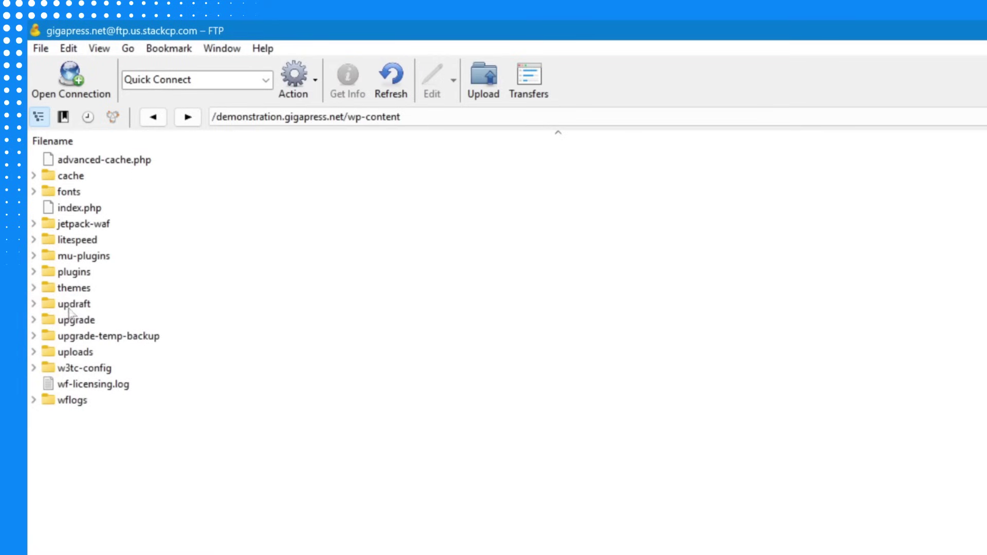
{"action": "right_click", "coordinate": [70, 277]}
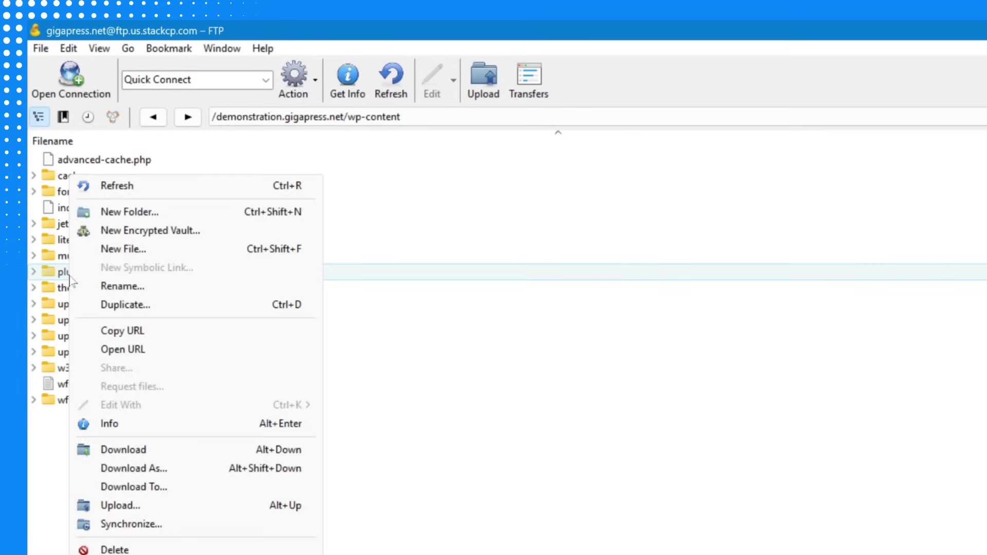
{"action": "left_click", "coordinate": [108, 287]}
{"action": "type", "text": "-deactivated"}
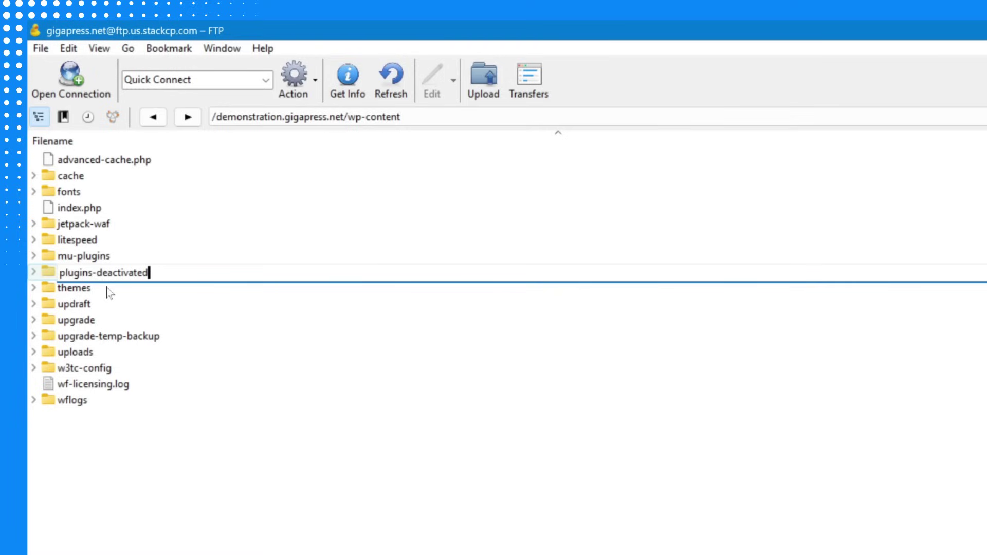
{"action": "key", "text": "Return"}
Step: Rename plugins-deactivated back to plugins and approve the change
{"action": "right_click", "coordinate": [115, 282]}
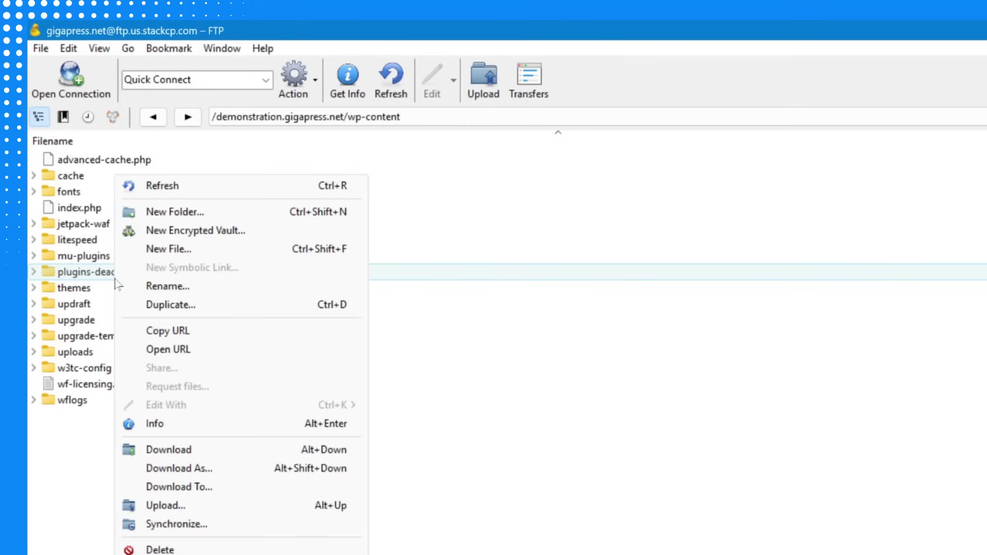
{"action": "left_click", "coordinate": [137, 286]}
{"action": "key", "text": "End"}
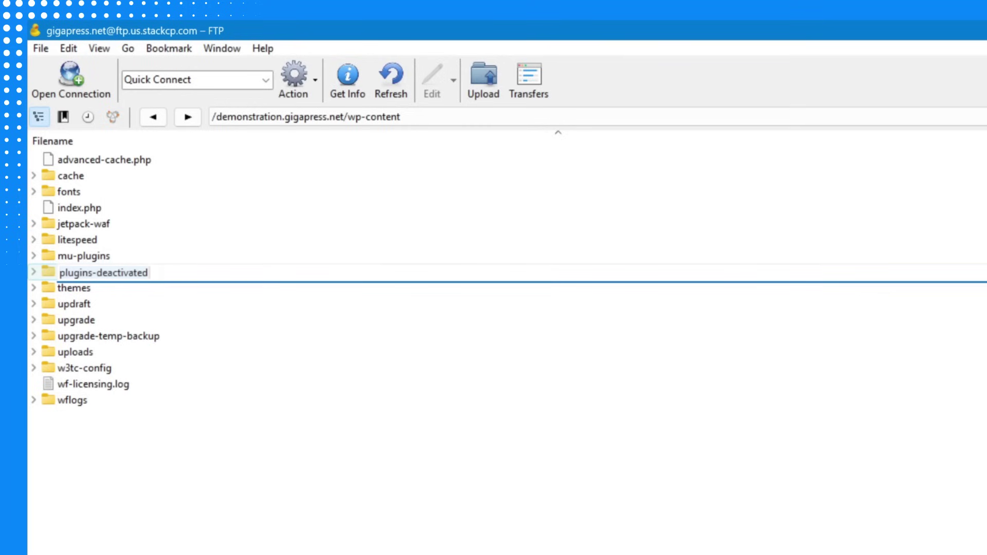
{"action": "key", "text": "BackSpace"}
{"action": "key", "text": "BackSpace"}
{"action": "key", "text": "BackSpace"}
{"action": "key", "text": "BackSpace"}
{"action": "key", "text": "BackSpace"}
{"action": "key", "text": "BackSpace"}
{"action": "key", "text": "BackSpace"}
{"action": "key", "text": "BackSpace"}
{"action": "key", "text": "BackSpace"}
{"action": "key", "text": "BackSpace"}
{"action": "key", "text": "BackSpace"}
{"action": "key", "text": "BackSpace"}
{"action": "key", "text": "Return"}
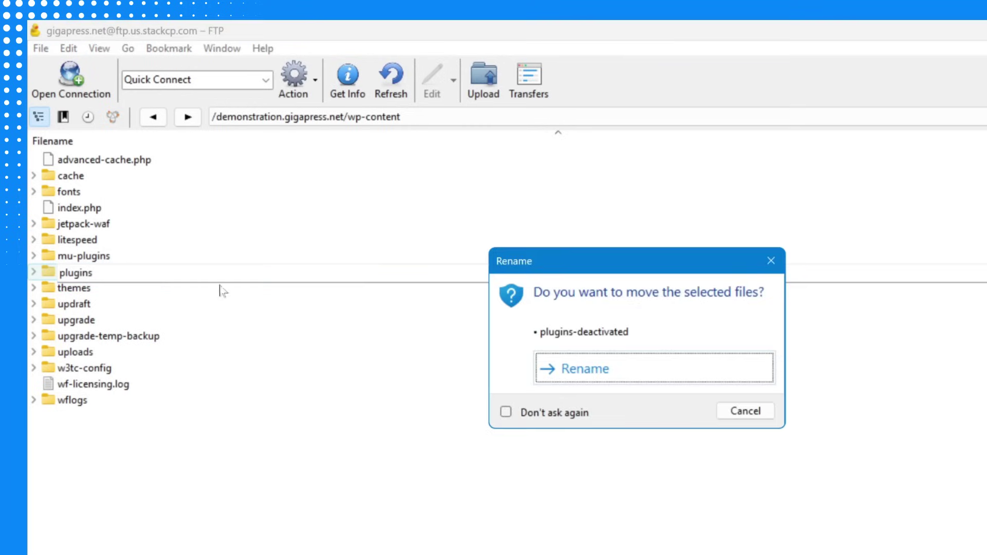
{"action": "left_click", "coordinate": [580, 370]}
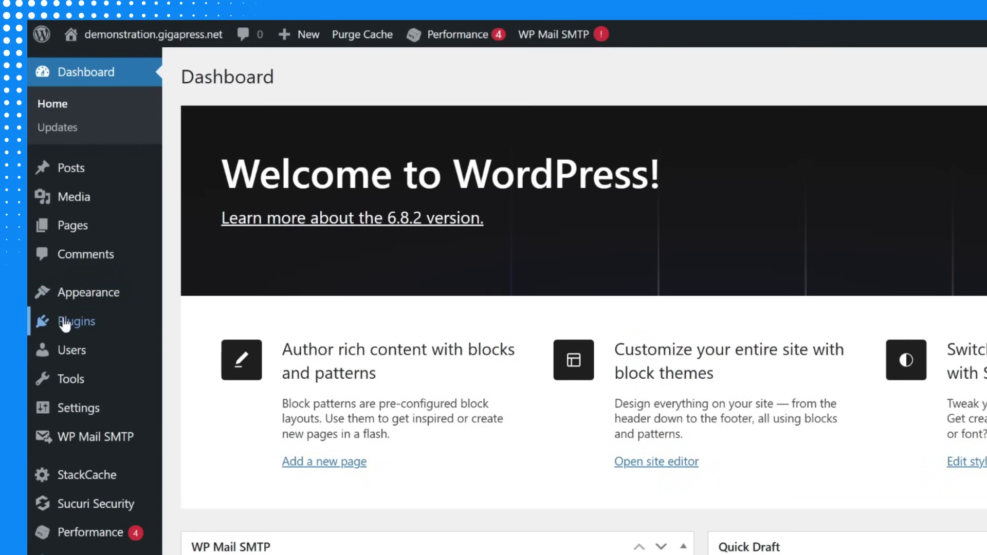
Step: Activate the PDF Embedder and Sucuri Security plugins from the Installed Plugins list
{"action": "mouse_move", "coordinate": [121, 328]}
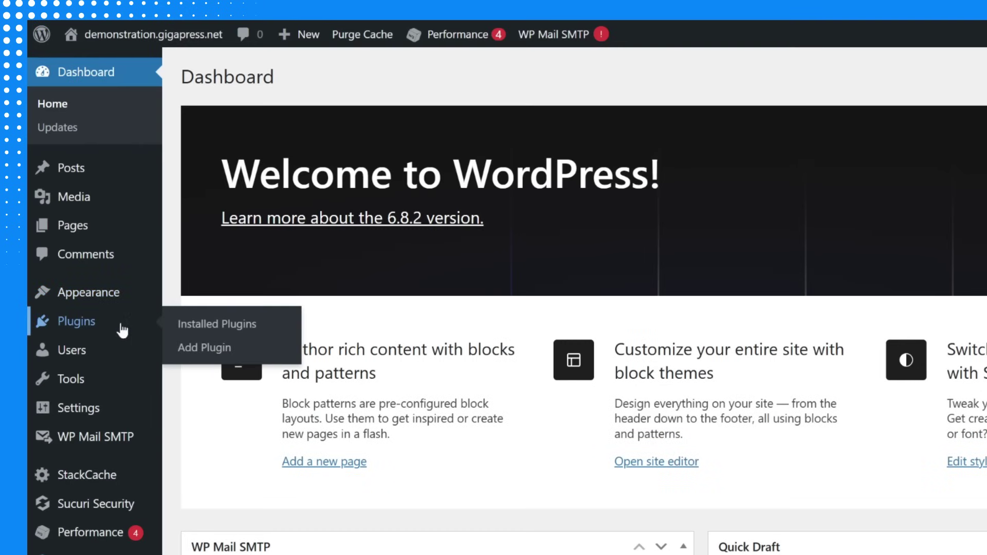
{"action": "left_click", "coordinate": [204, 329]}
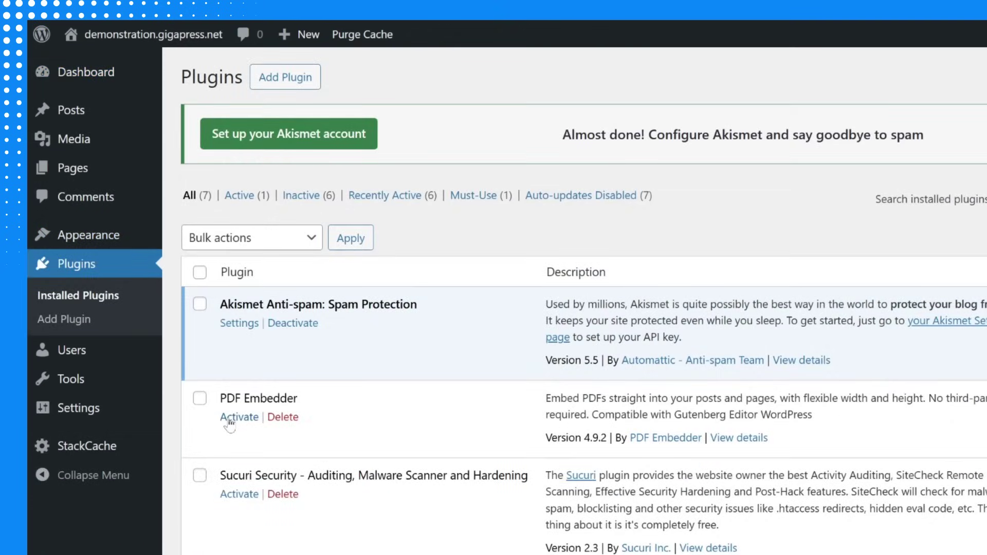
{"action": "left_click", "coordinate": [229, 419]}
{"action": "scroll", "coordinate": [565, 308], "scroll_direction": "down", "scroll_amount": 3}
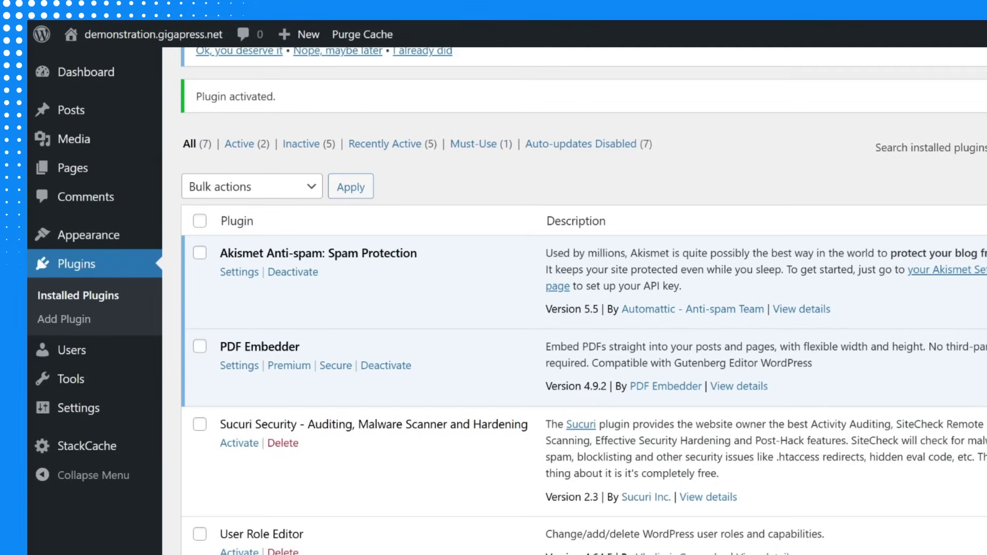
{"action": "left_click", "coordinate": [238, 445]}
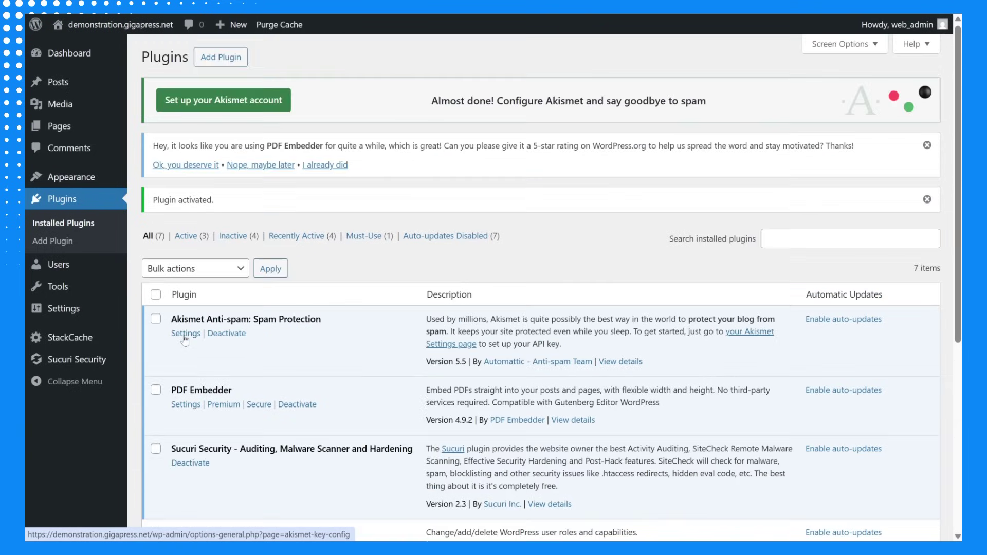
{"action": "scroll", "coordinate": [184, 339], "scroll_direction": "down", "scroll_amount": 4}
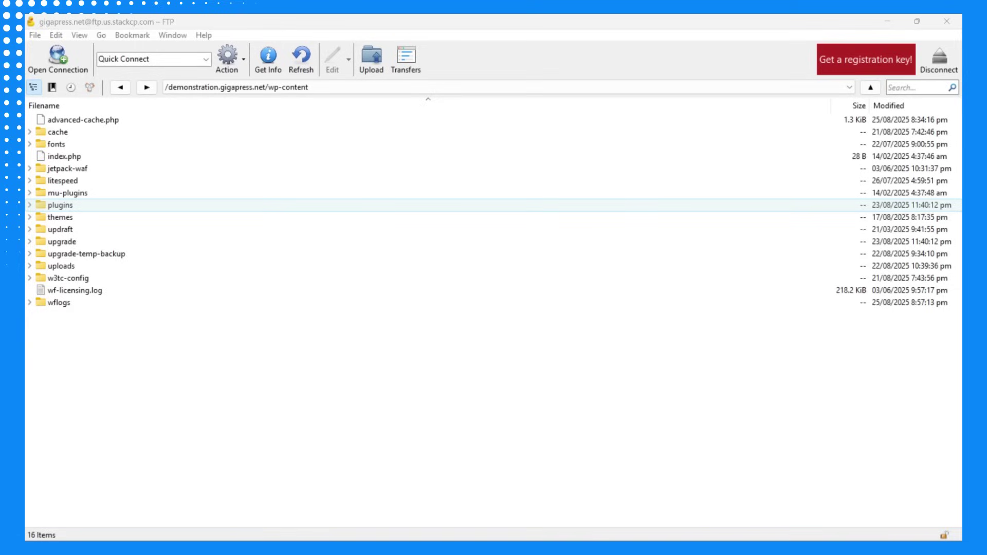
Step: In wp-content/themes, rename the twentytwentyfive folder to New and approve the rename
{"action": "double_click", "coordinate": [61, 217]}
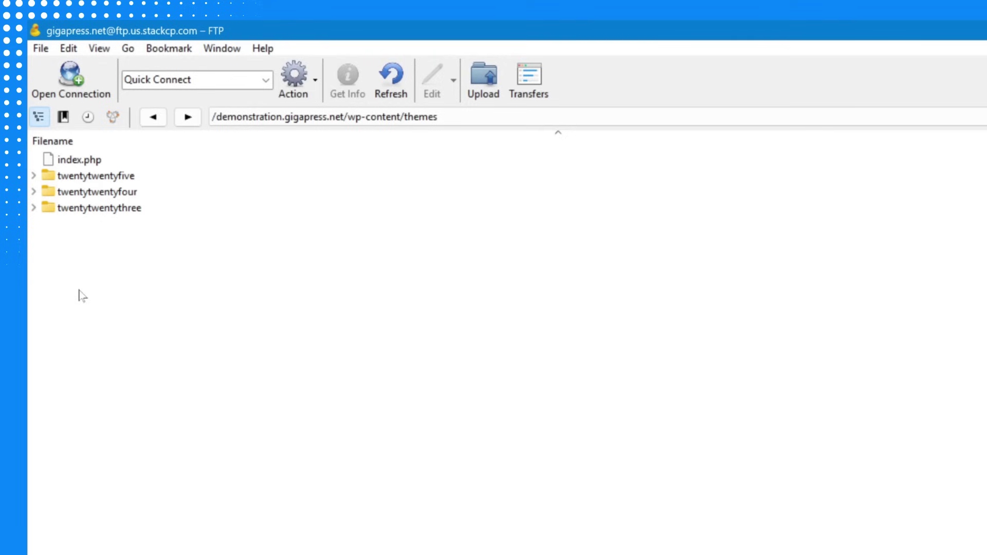
{"action": "key", "text": "F2"}
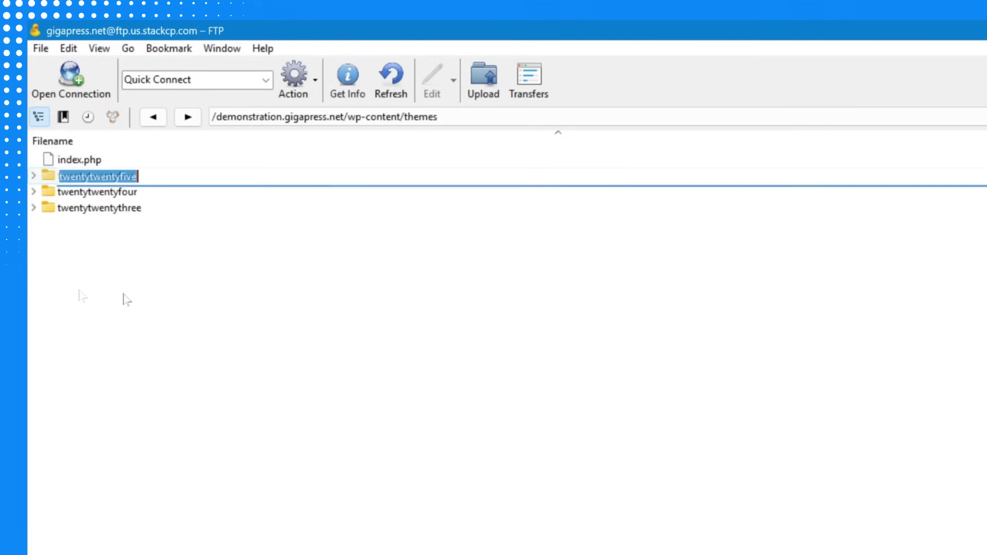
{"action": "type", "text": "New"}
{"action": "key", "text": "Return"}
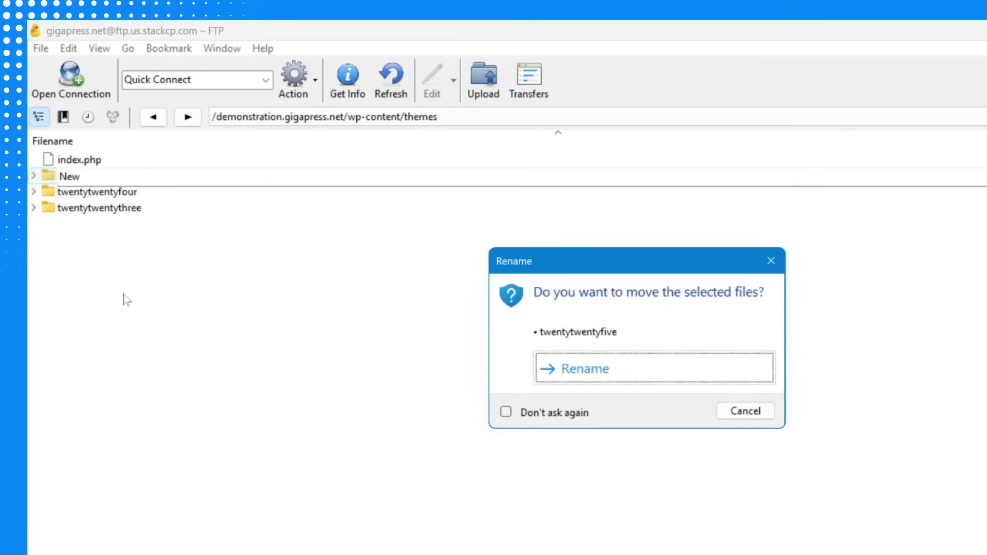
{"action": "left_click", "coordinate": [658, 373]}
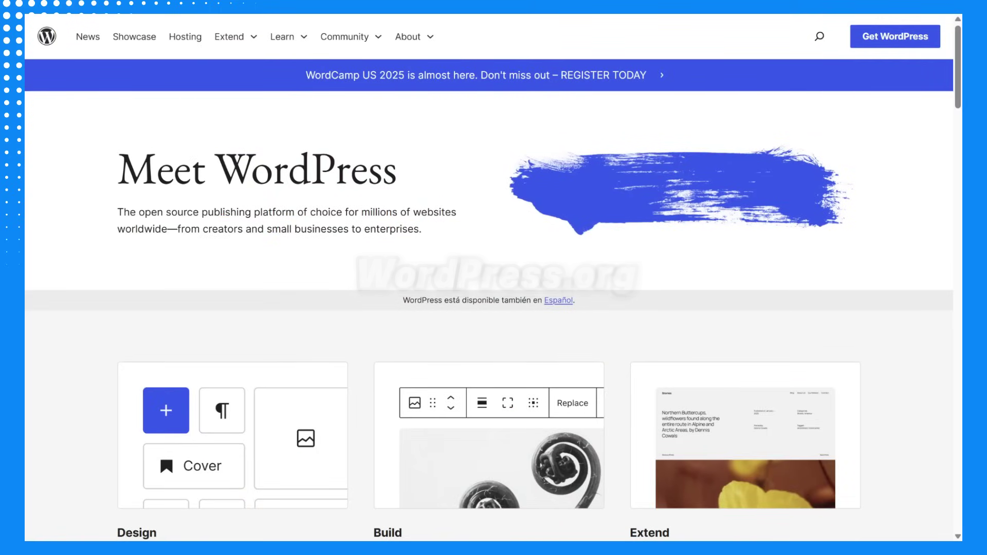
Step: Download WordPress 6.8.2 from WordPress.org and open wordpress-6.8.2.zip from Downloads
{"action": "left_click", "coordinate": [893, 40]}
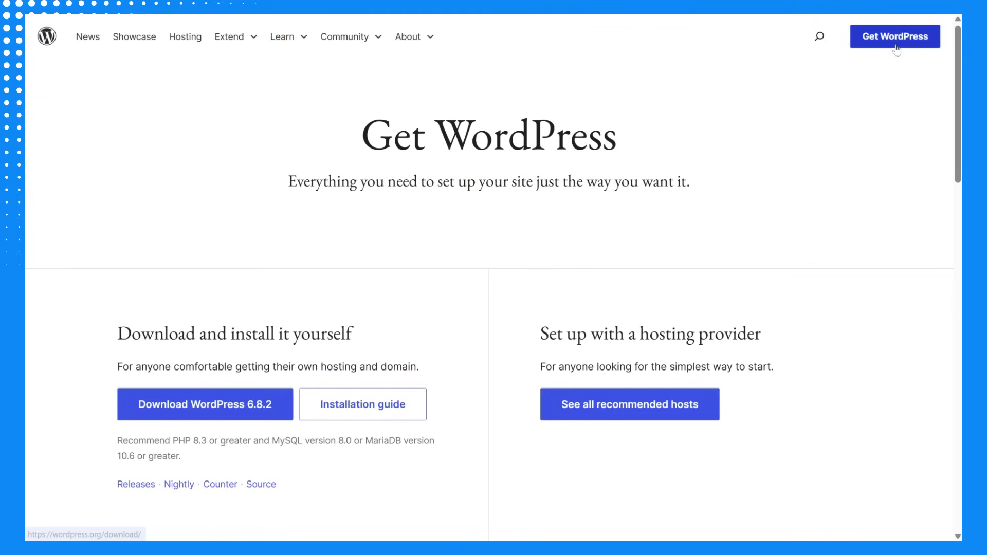
{"action": "left_click", "coordinate": [249, 417]}
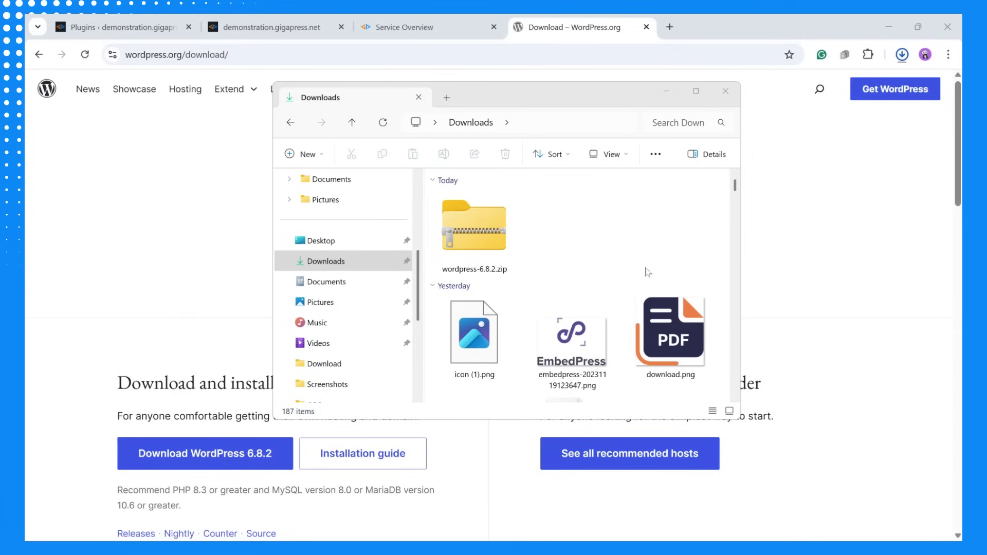
{"action": "double_click", "coordinate": [486, 223]}
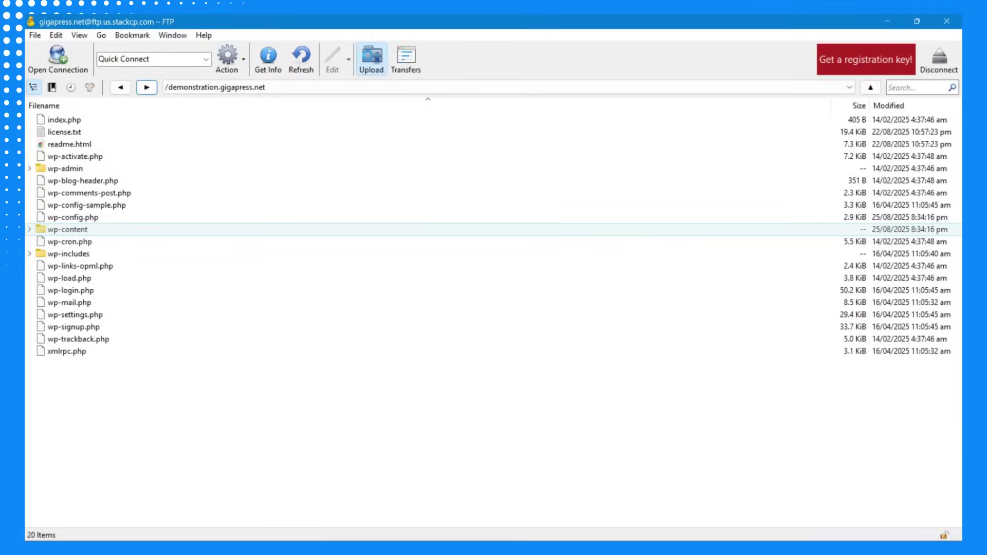
Step: Select wp-includes, wp-signup.php, license.txt, wp-settings.php, readme.html, wp-mail.php and wp-login.php for upload
{"action": "left_click", "coordinate": [369, 61]}
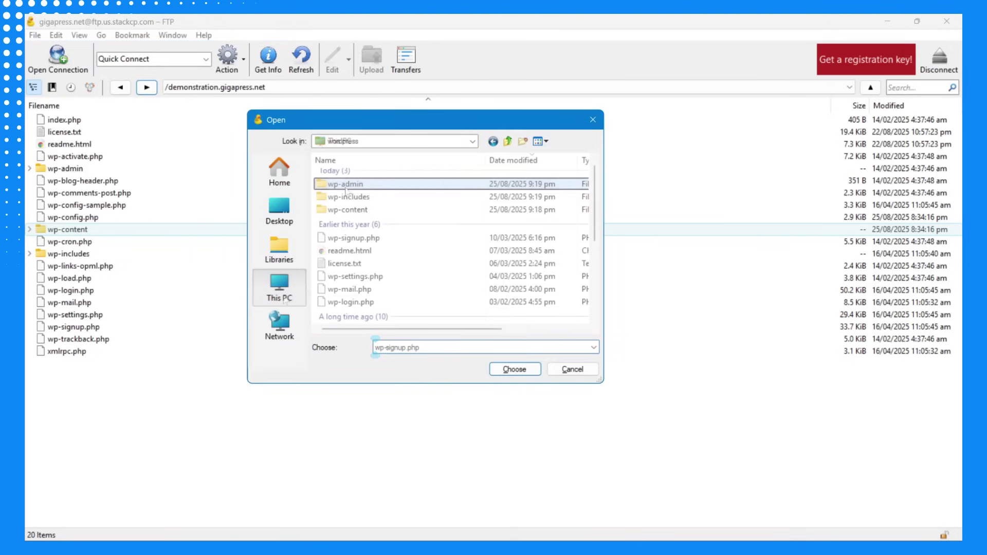
{"action": "left_click", "coordinate": [357, 197], "text": "ctrl"}
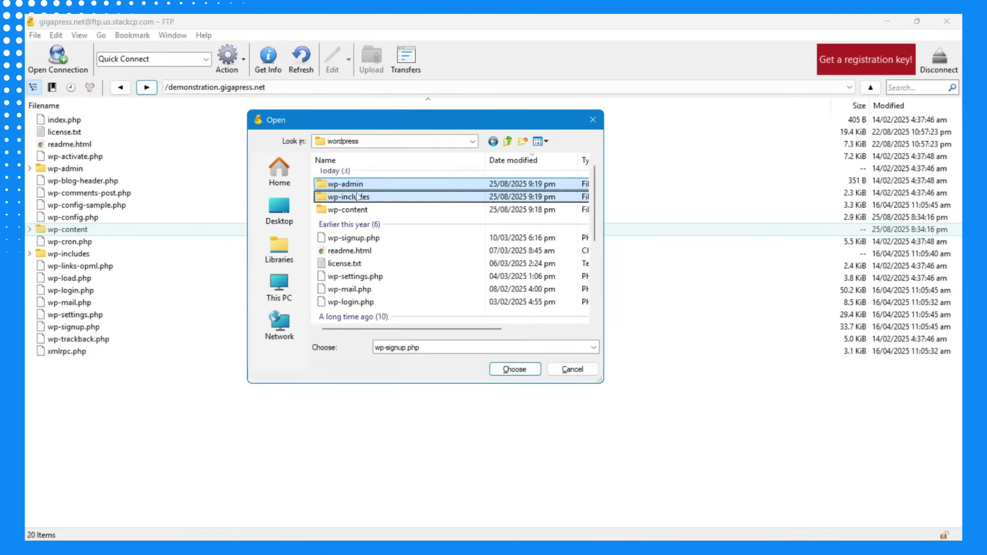
{"action": "left_click", "coordinate": [360, 241], "text": "ctrl"}
{"action": "left_click", "coordinate": [355, 251], "text": "ctrl"}
{"action": "left_click", "coordinate": [349, 251], "text": "ctrl"}
{"action": "left_click", "coordinate": [347, 264], "text": "ctrl"}
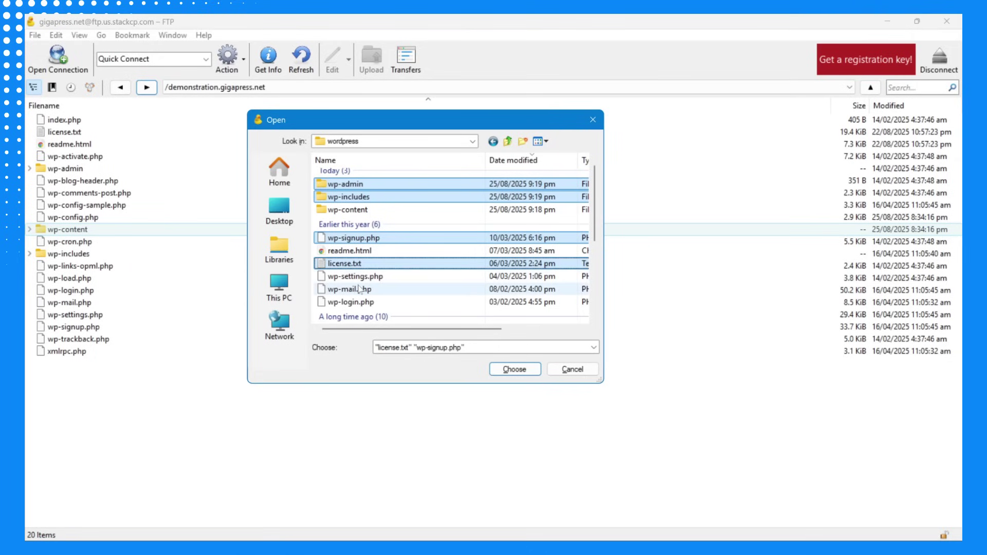
{"action": "left_click", "coordinate": [357, 276], "text": "ctrl"}
{"action": "left_click", "coordinate": [349, 251], "text": "ctrl"}
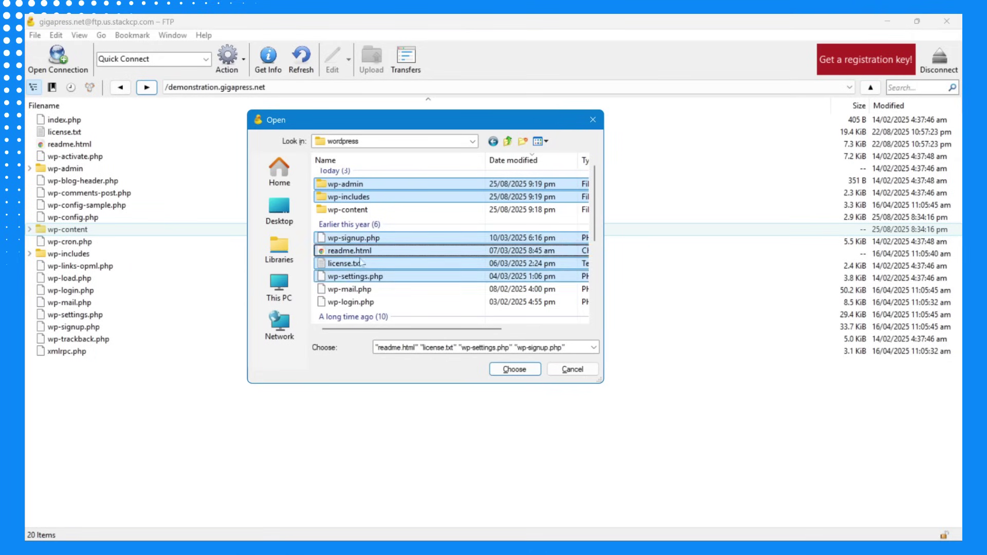
{"action": "left_click", "coordinate": [350, 289], "text": "ctrl"}
{"action": "left_click", "coordinate": [351, 301], "text": "ctrl"}
{"action": "scroll", "coordinate": [367, 260], "scroll_direction": "down", "scroll_amount": 2}
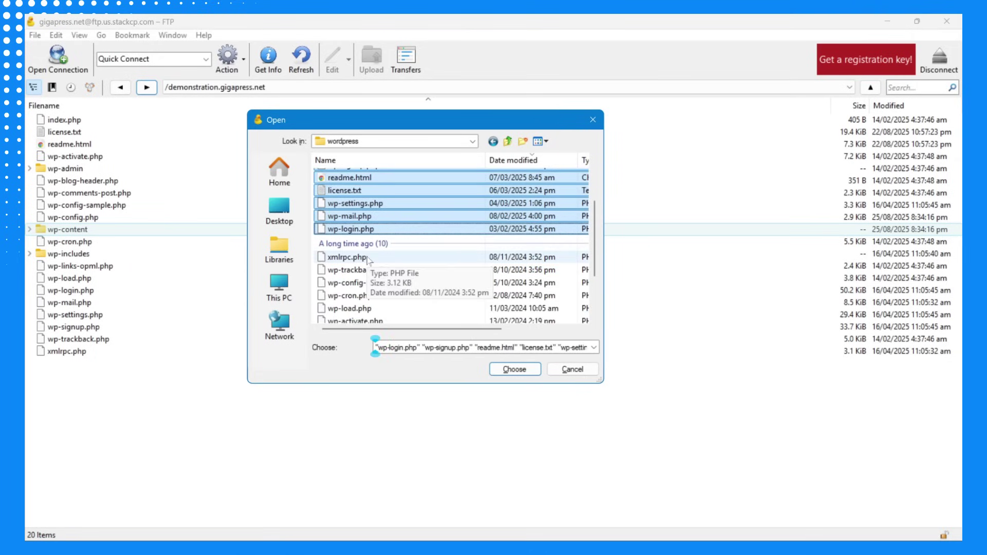
{"action": "scroll", "coordinate": [366, 259], "scroll_direction": "up", "scroll_amount": 1}
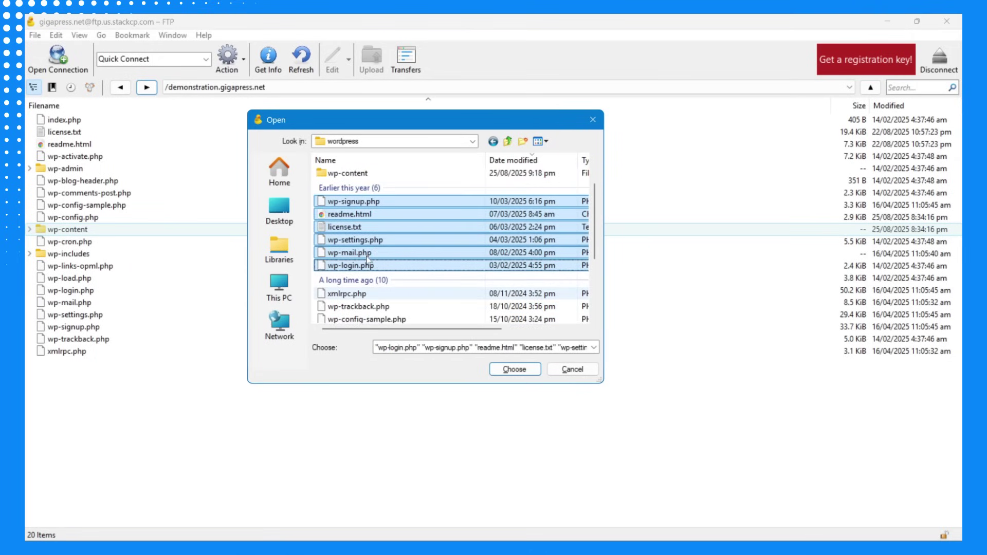
{"action": "scroll", "coordinate": [366, 260], "scroll_direction": "down", "scroll_amount": 2}
Step: Add xmlrpc.php, wp-trackback.php, wp-cron.php, wp-load.php, wp-activate.php, wp-comments-post.php, wp-links-opml.php, index.php, wp-blog-header.php; confirm
{"action": "left_click", "coordinate": [357, 222], "text": "ctrl"}
{"action": "left_click", "coordinate": [358, 233], "text": "ctrl"}
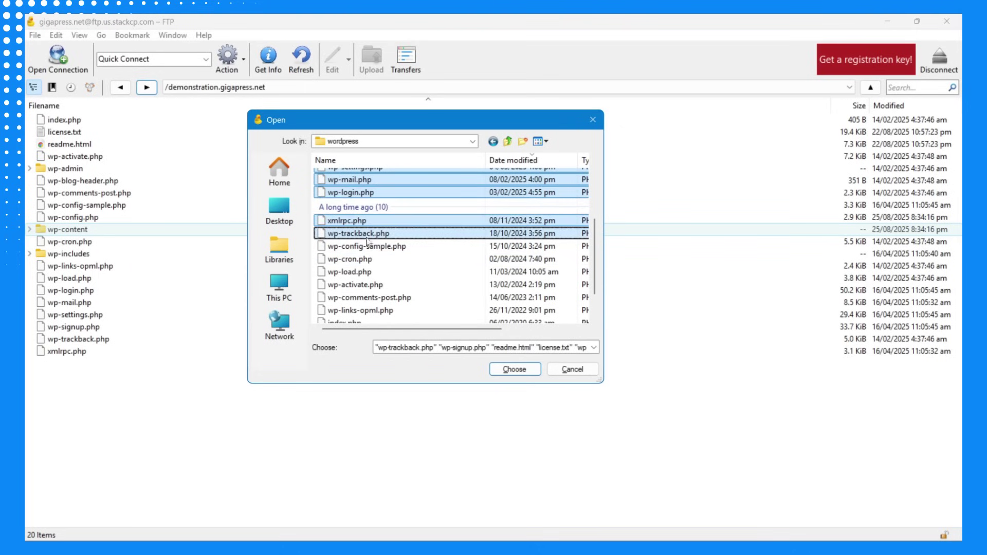
{"action": "left_click", "coordinate": [360, 259], "text": "ctrl"}
{"action": "left_click", "coordinate": [363, 271], "text": "ctrl"}
{"action": "left_click", "coordinate": [366, 284], "text": "ctrl"}
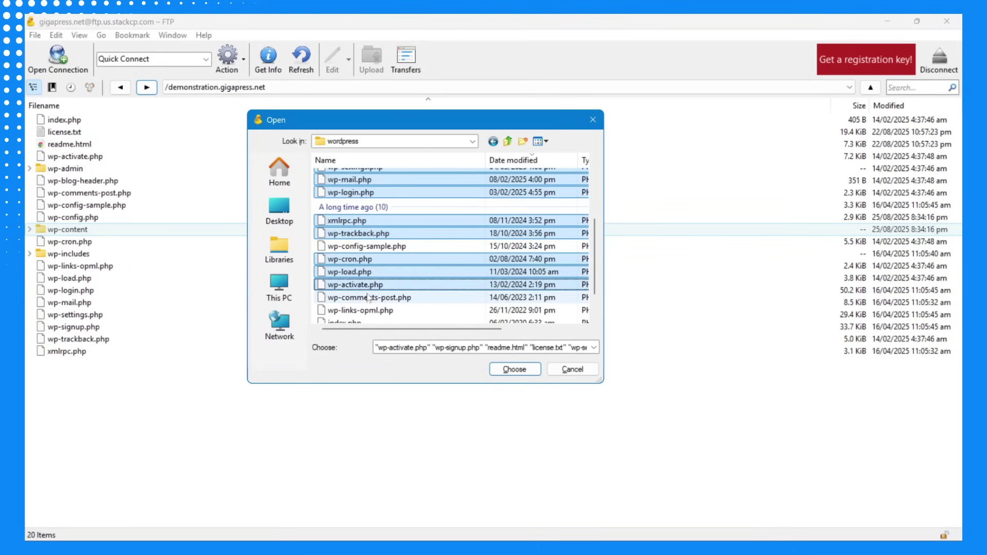
{"action": "left_click", "coordinate": [369, 297], "text": "ctrl"}
{"action": "left_click", "coordinate": [370, 310], "text": "ctrl"}
{"action": "scroll", "coordinate": [370, 305], "scroll_direction": "down", "scroll_amount": 1}
{"action": "left_click", "coordinate": [369, 304], "text": "ctrl"}
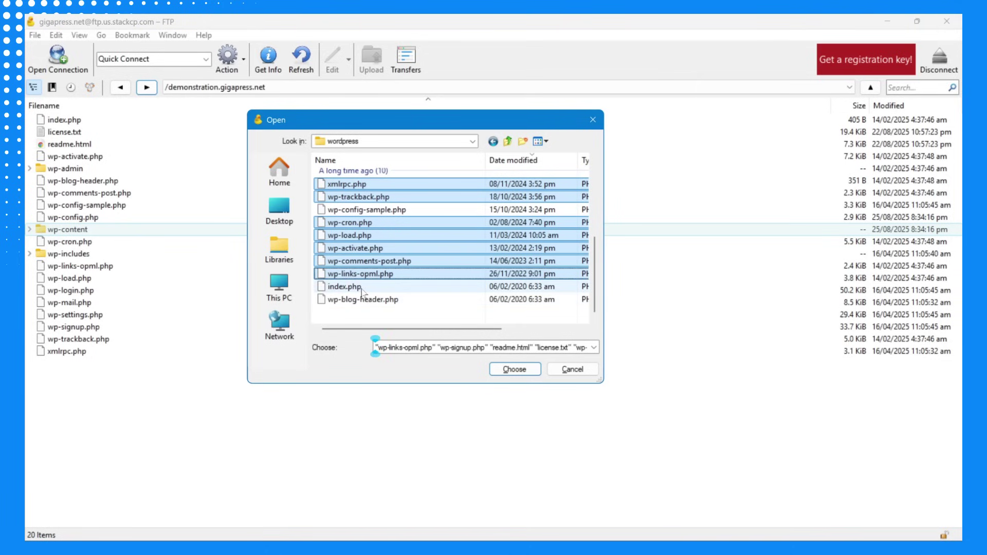
{"action": "left_click", "coordinate": [363, 286], "text": "ctrl"}
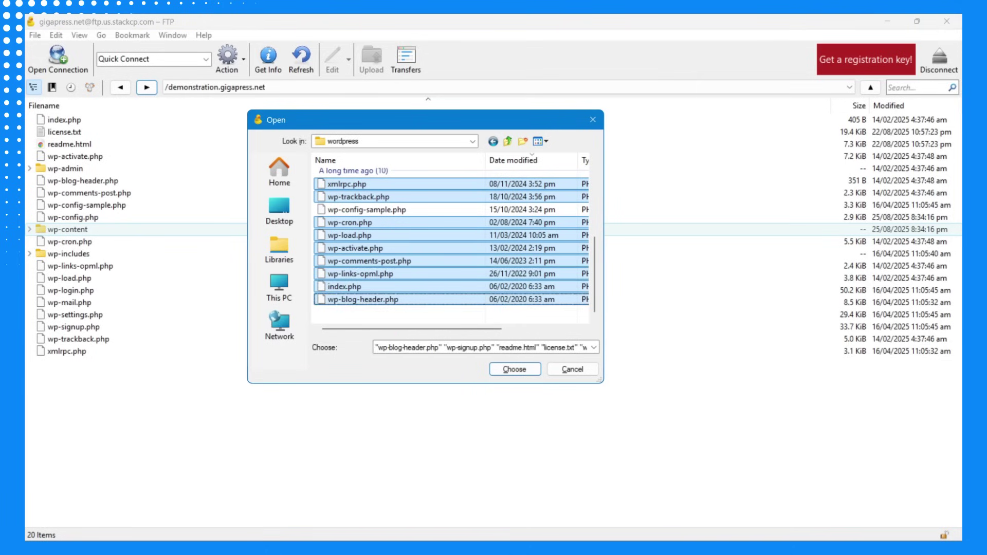
{"action": "left_click", "coordinate": [535, 368]}
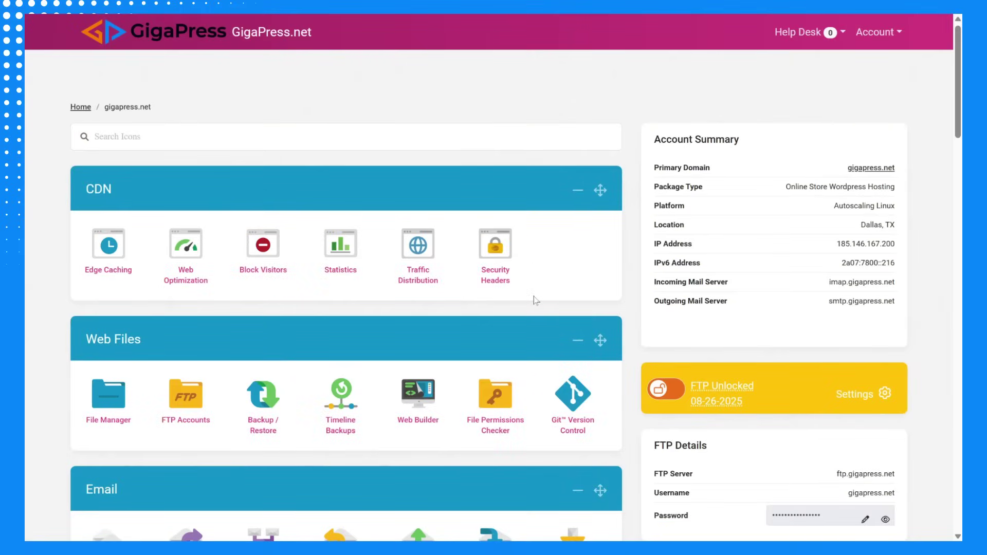
Step: Open Bandwidth Usage under Logs & Stats on the StackCP dashboard
{"action": "scroll", "coordinate": [537, 297], "scroll_direction": "down", "scroll_amount": 4}
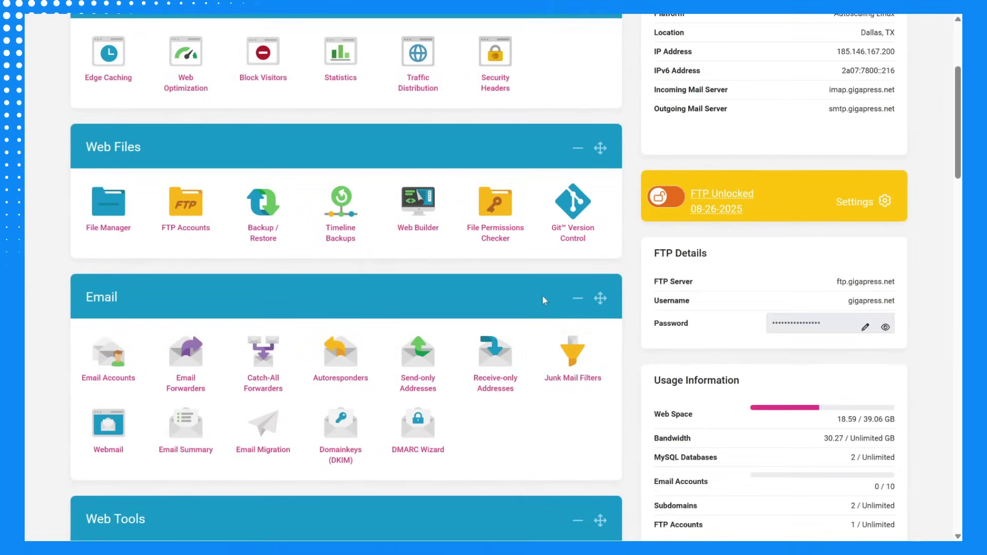
{"action": "scroll", "coordinate": [541, 296], "scroll_direction": "down", "scroll_amount": 12}
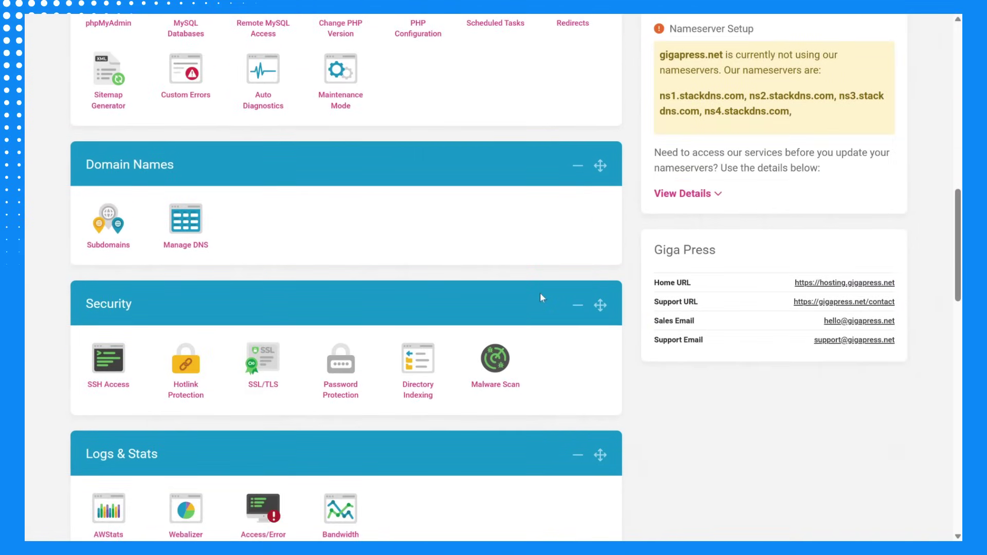
{"action": "scroll", "coordinate": [541, 297], "scroll_direction": "down", "scroll_amount": 4}
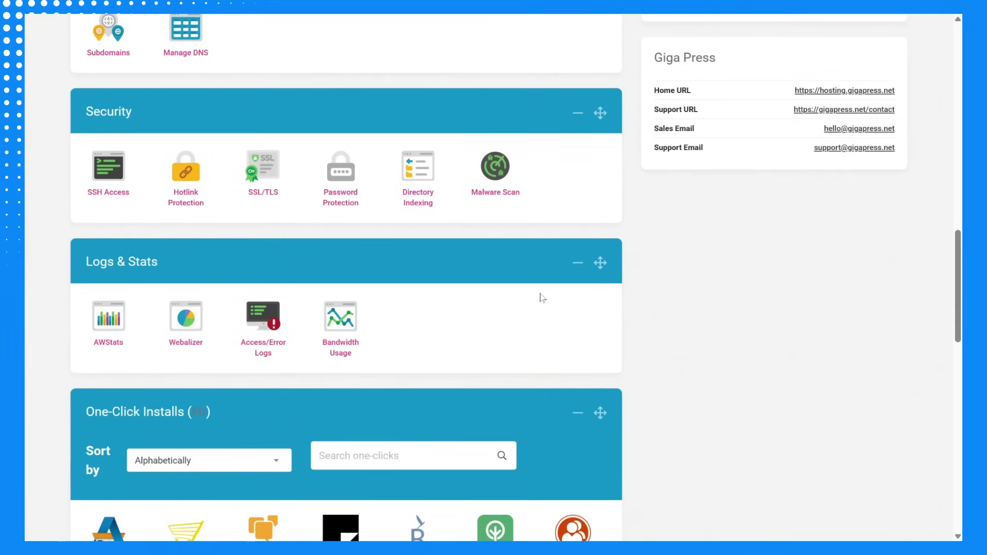
{"action": "left_click", "coordinate": [351, 324]}
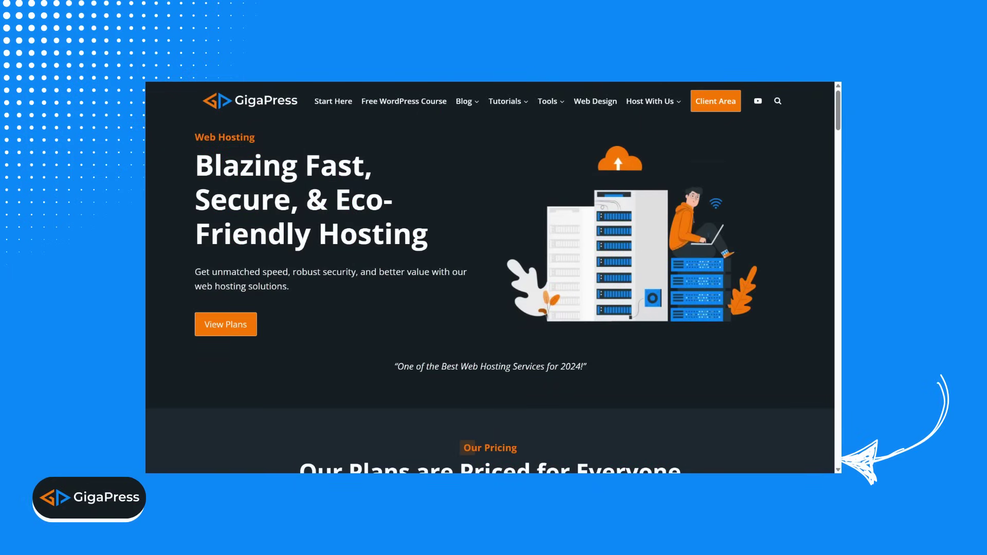
Step: Go to the Gigapress Wordpress Hosting section of the homepage and open the Wordpress Hosting page
{"action": "scroll", "coordinate": [722, 284], "scroll_direction": "down", "scroll_amount": 8}
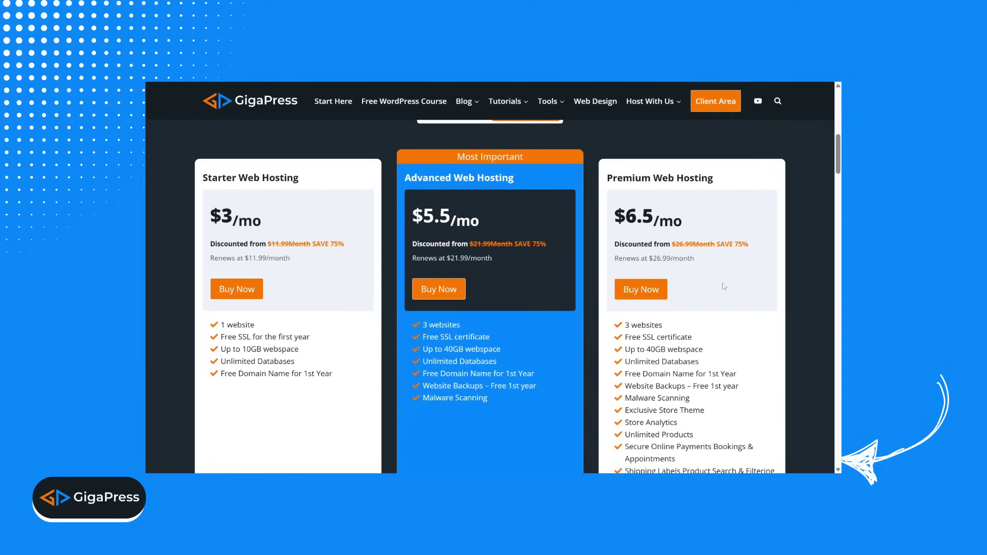
{"action": "scroll", "coordinate": [724, 287], "scroll_direction": "down", "scroll_amount": 1}
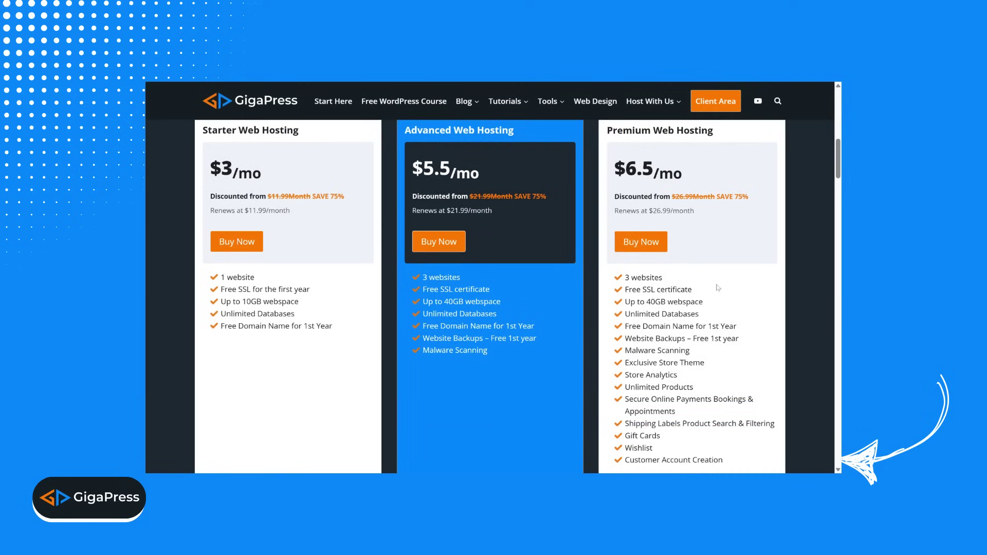
{"action": "scroll", "coordinate": [717, 288], "scroll_direction": "down", "scroll_amount": 1}
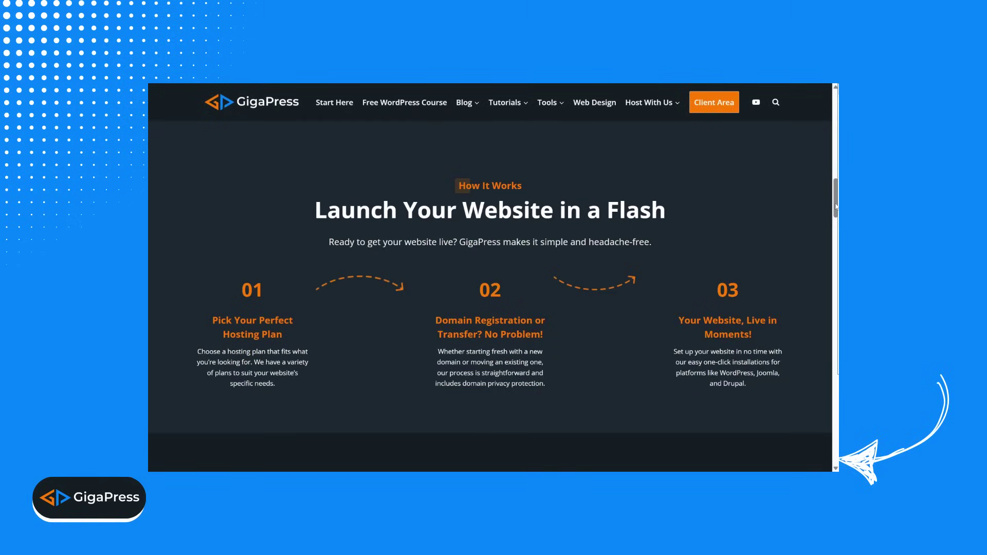
{"action": "left_click_drag", "start_coordinate": [834, 207], "coordinate": [834, 232]}
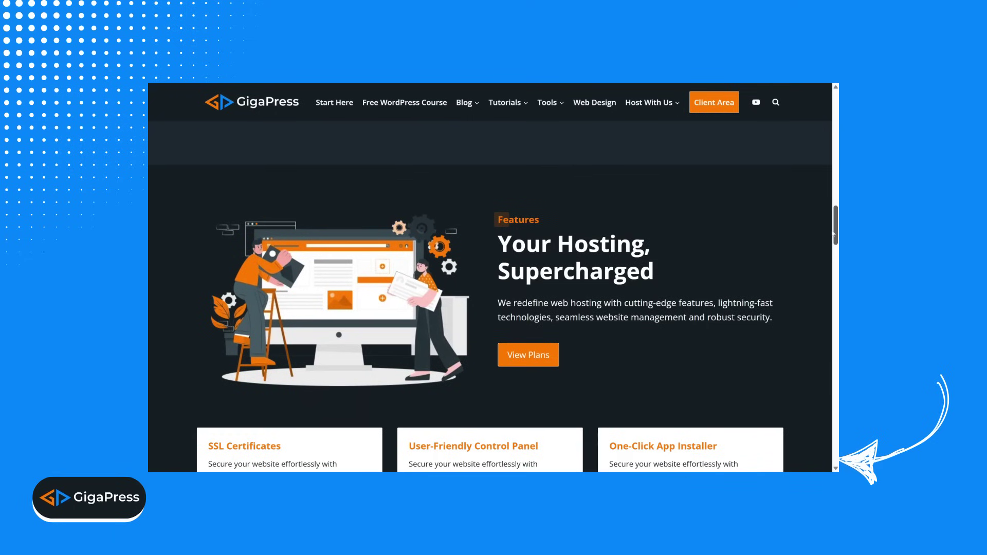
{"action": "left_click_drag", "start_coordinate": [833, 233], "coordinate": [829, 261]}
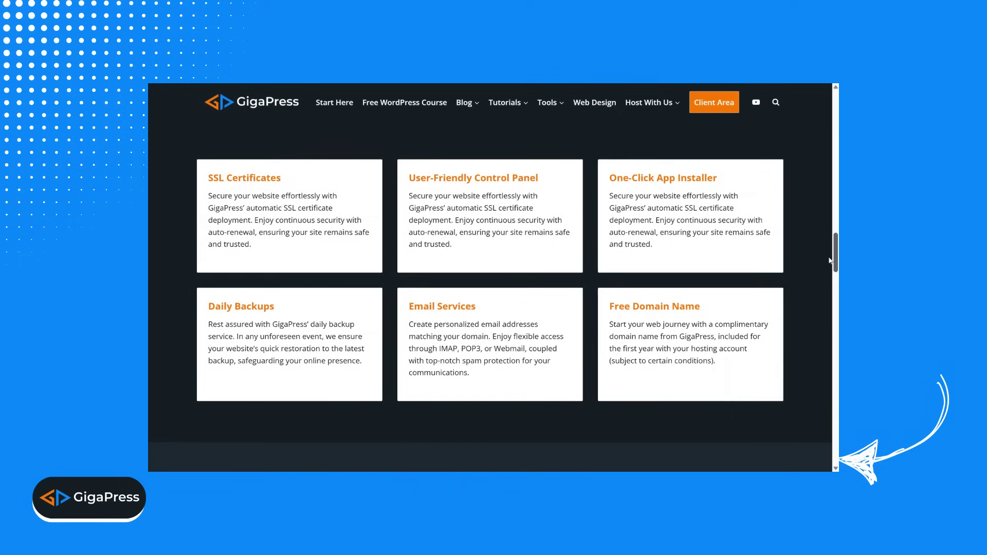
{"action": "left_click_drag", "start_coordinate": [829, 261], "coordinate": [823, 291]}
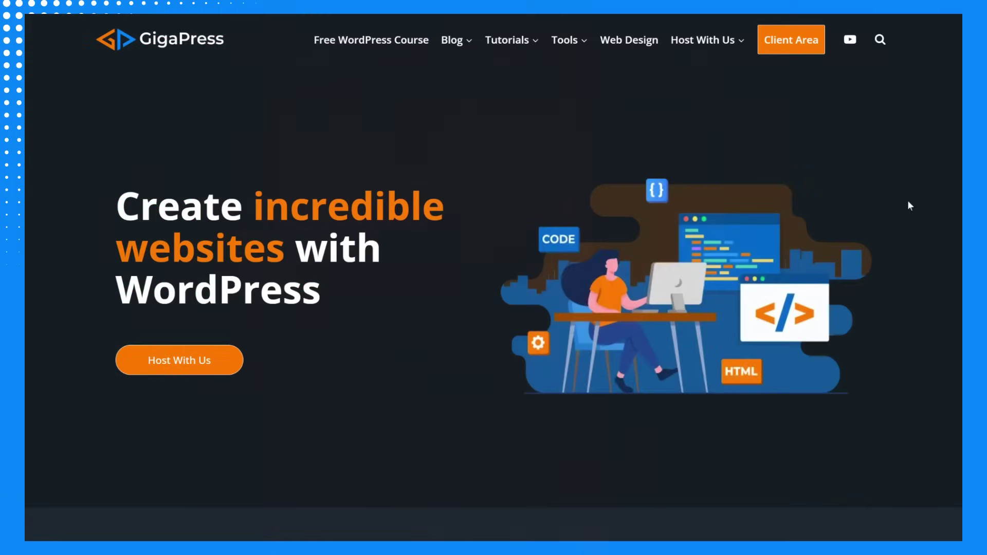
{"action": "scroll", "coordinate": [908, 200], "scroll_direction": "down", "scroll_amount": 10}
{"action": "scroll", "coordinate": [908, 203], "scroll_direction": "down", "scroll_amount": 15}
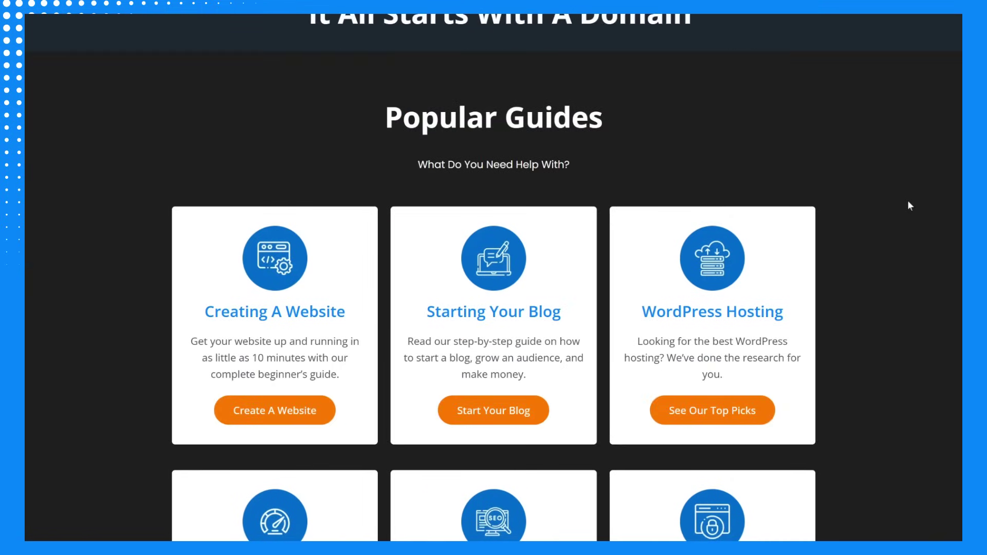
{"action": "scroll", "coordinate": [908, 203], "scroll_direction": "down", "scroll_amount": 2}
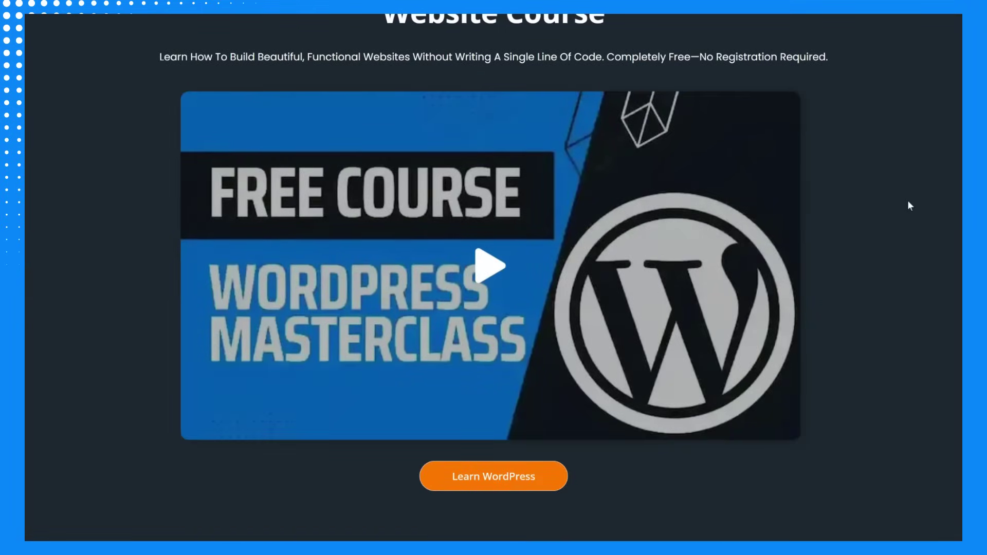
{"action": "scroll", "coordinate": [908, 203], "scroll_direction": "down", "scroll_amount": 8}
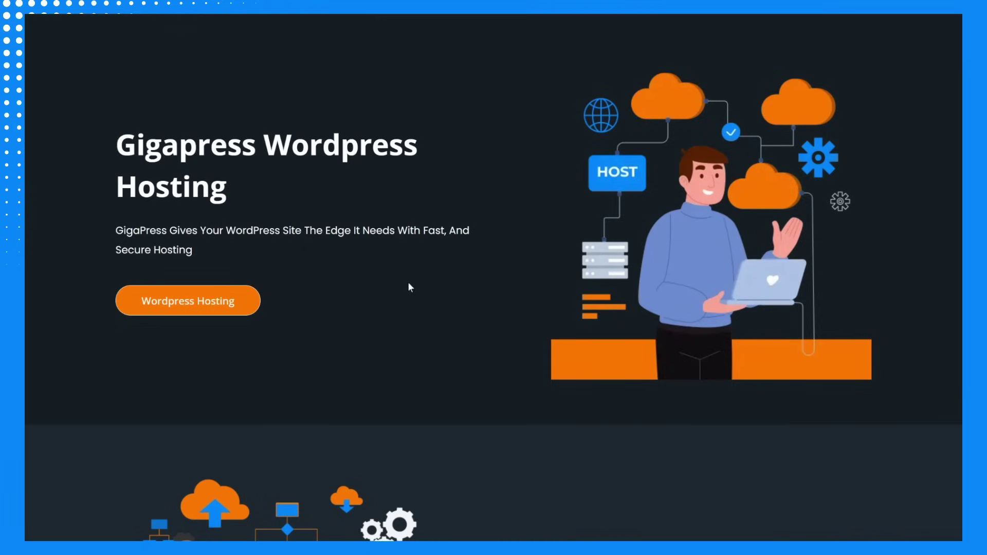
{"action": "left_click", "coordinate": [208, 310]}
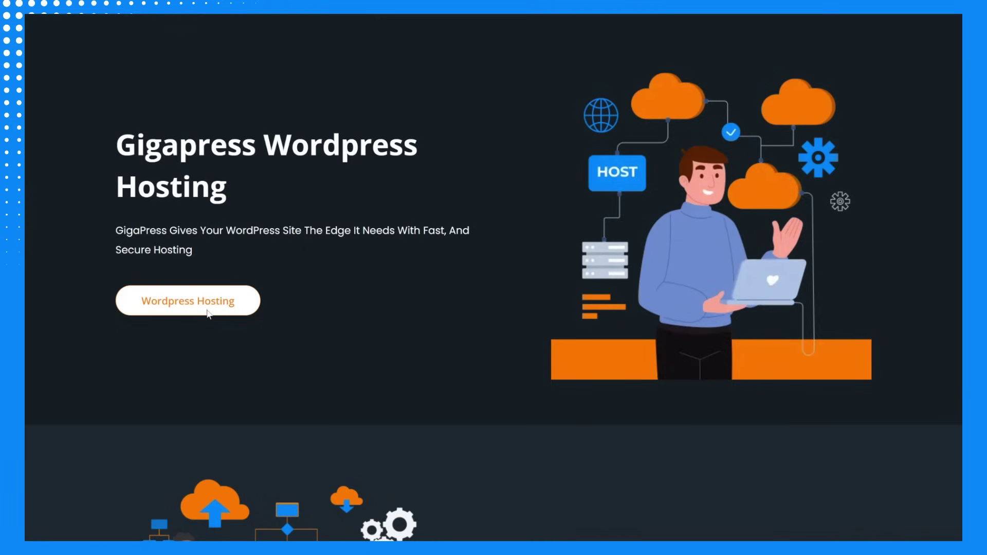